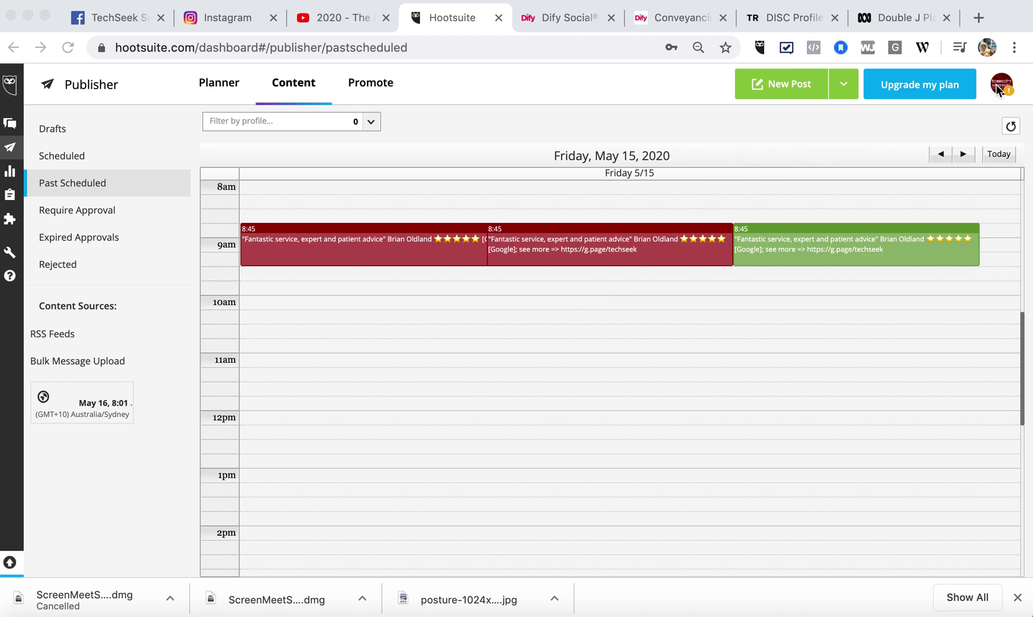
# Check the networks needing reconnection, then try the Instagram business login, which reports an incorrect password
pyautogui.click(998, 85)
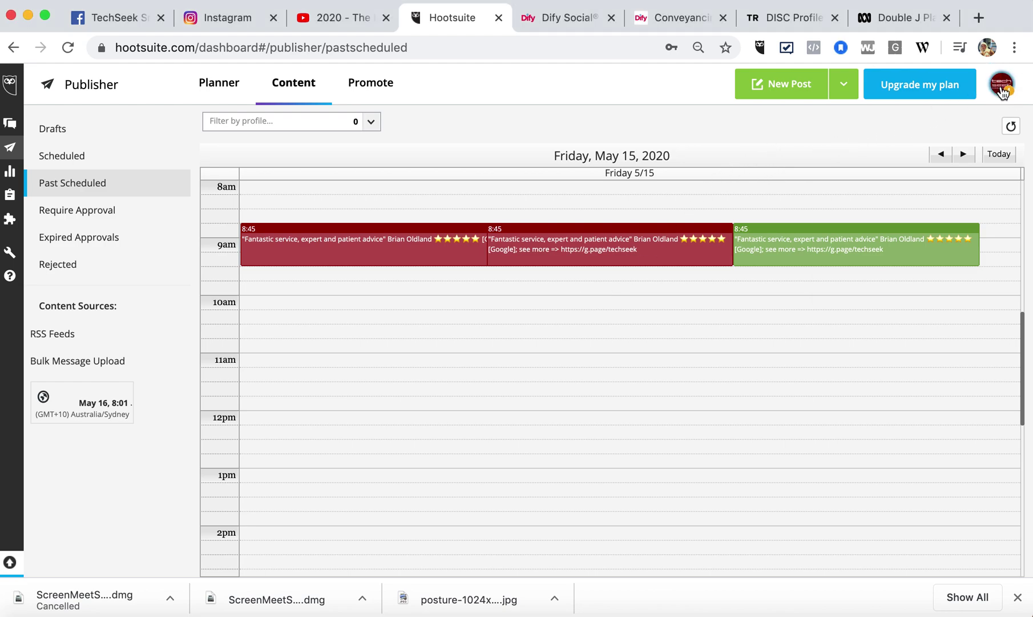
pyautogui.click(870, 228)
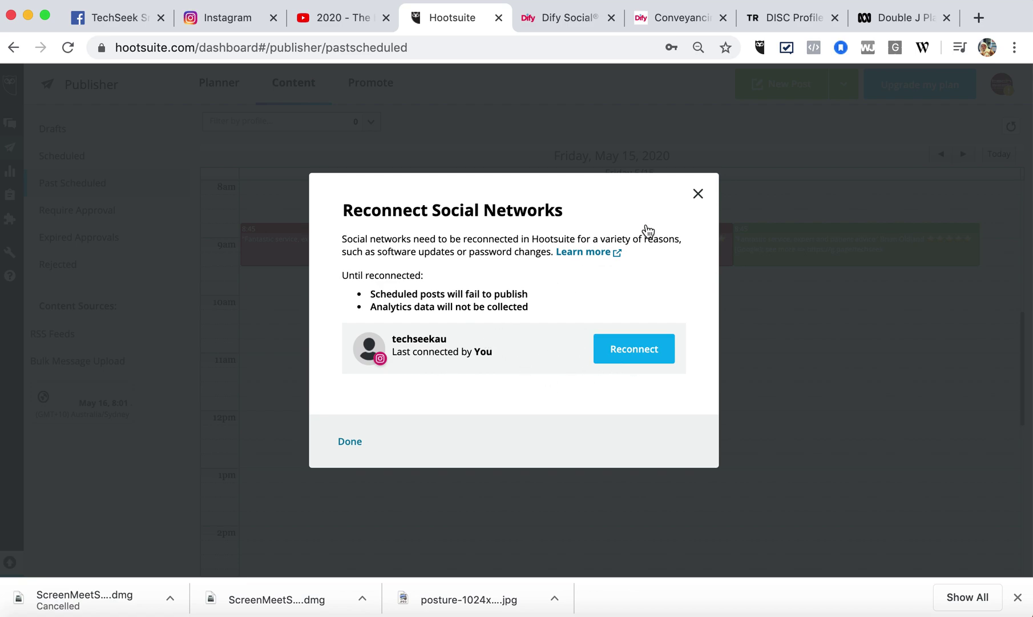
pyautogui.click(698, 194)
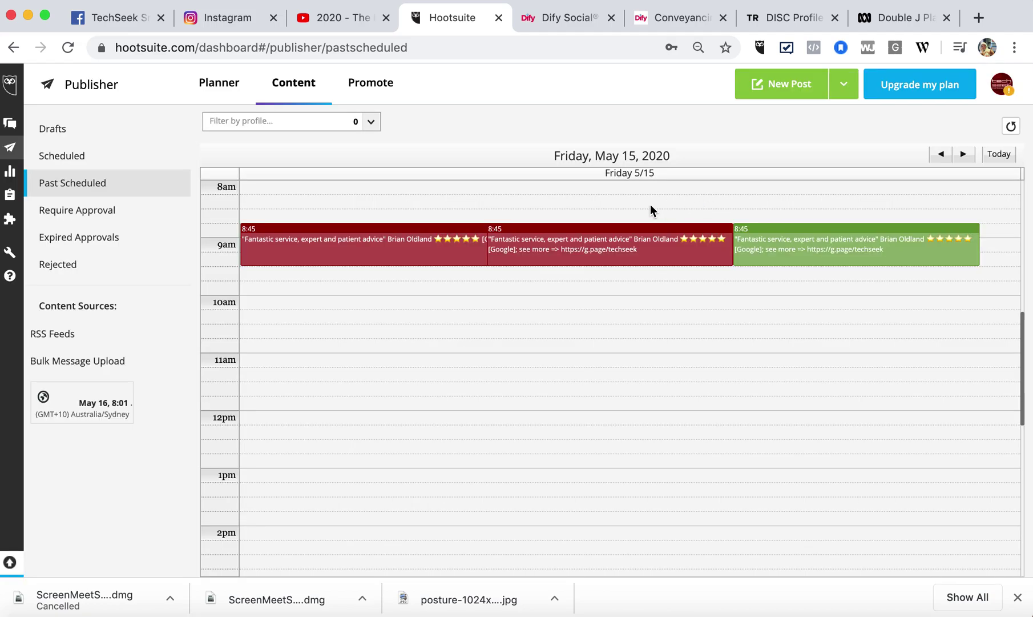
pyautogui.click(216, 19)
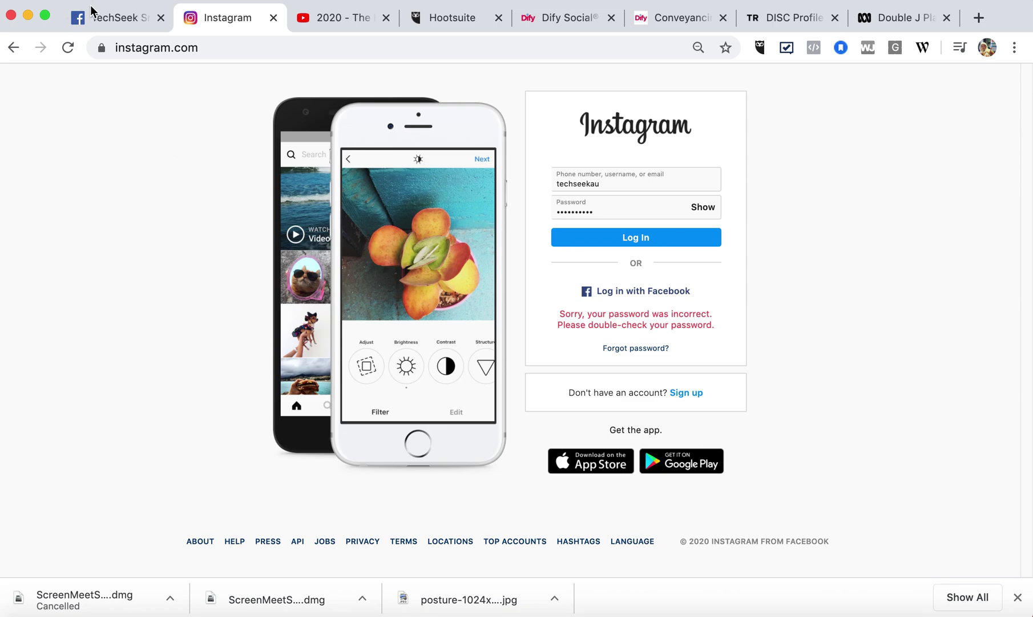
pyautogui.click(111, 18)
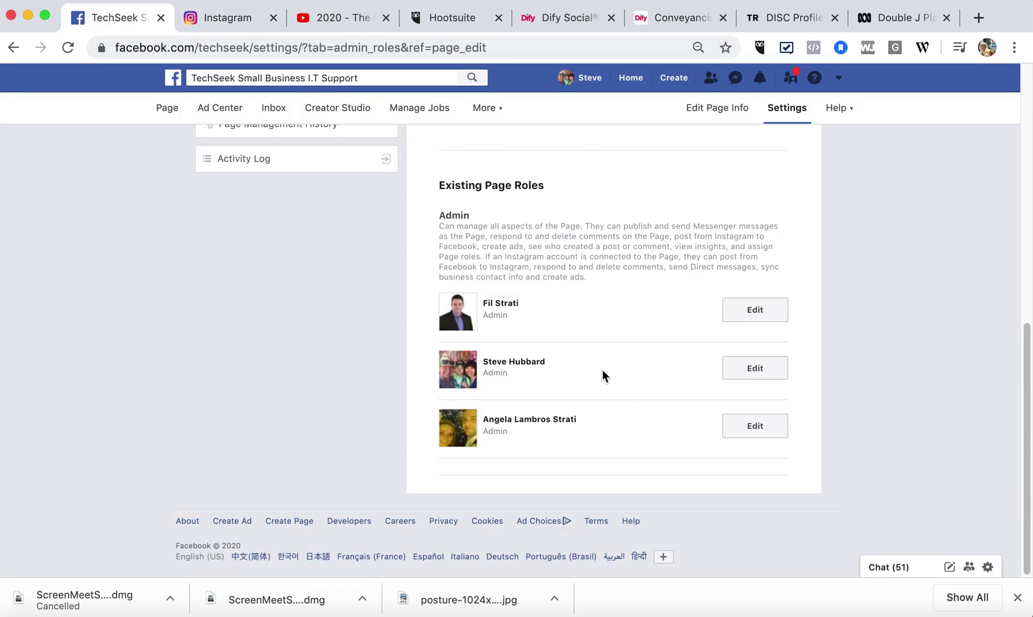
# Review the TechSeek page's three admins, then return to Hootsuite's Past Scheduled calendar
pyautogui.scroll(3, 602, 370)
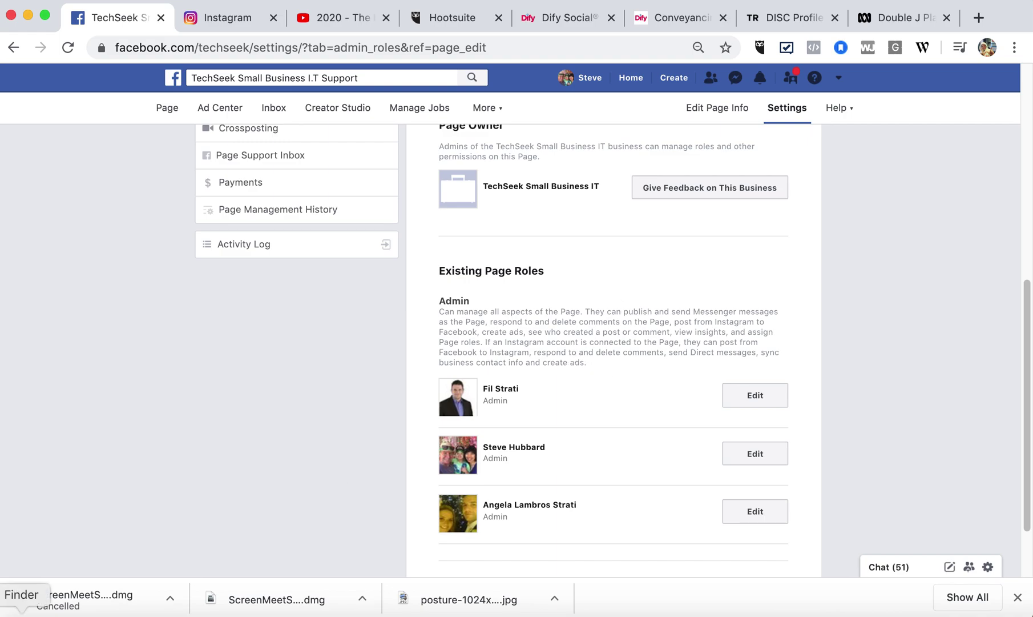
pyautogui.hotkey('ctrl', 'Up')
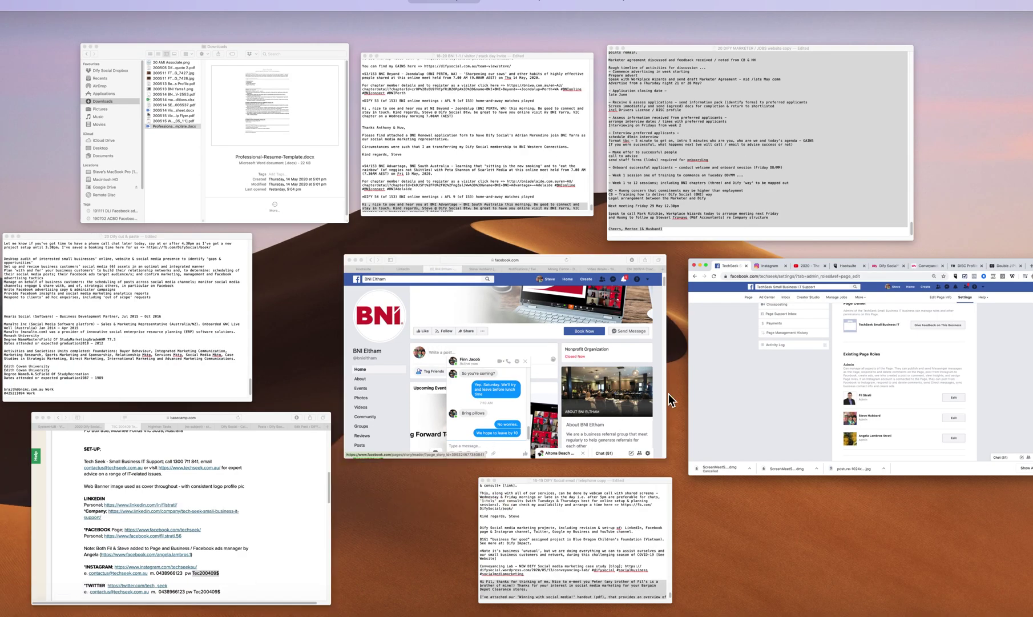
pyautogui.click(722, 395)
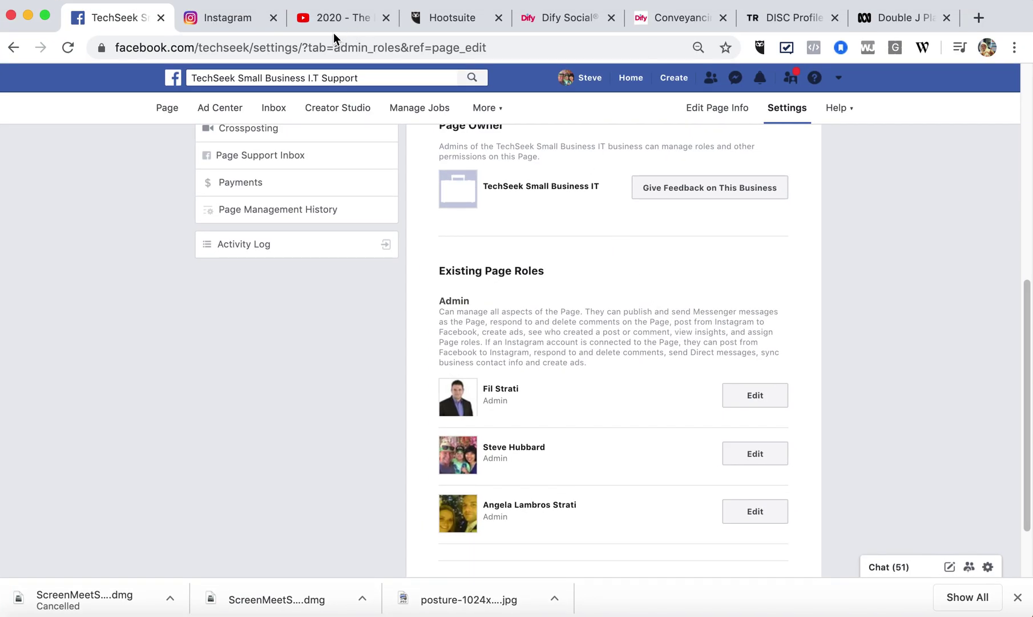
pyautogui.click(452, 16)
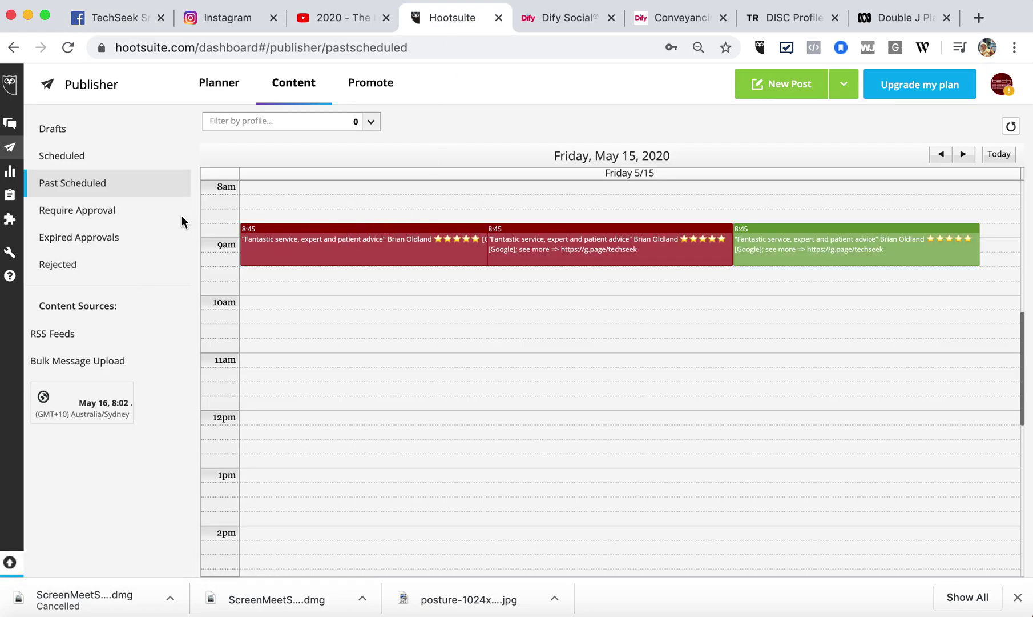
# Start reconnecting the Facebook Page network from Manage Social Networks
pyautogui.click(1002, 84)
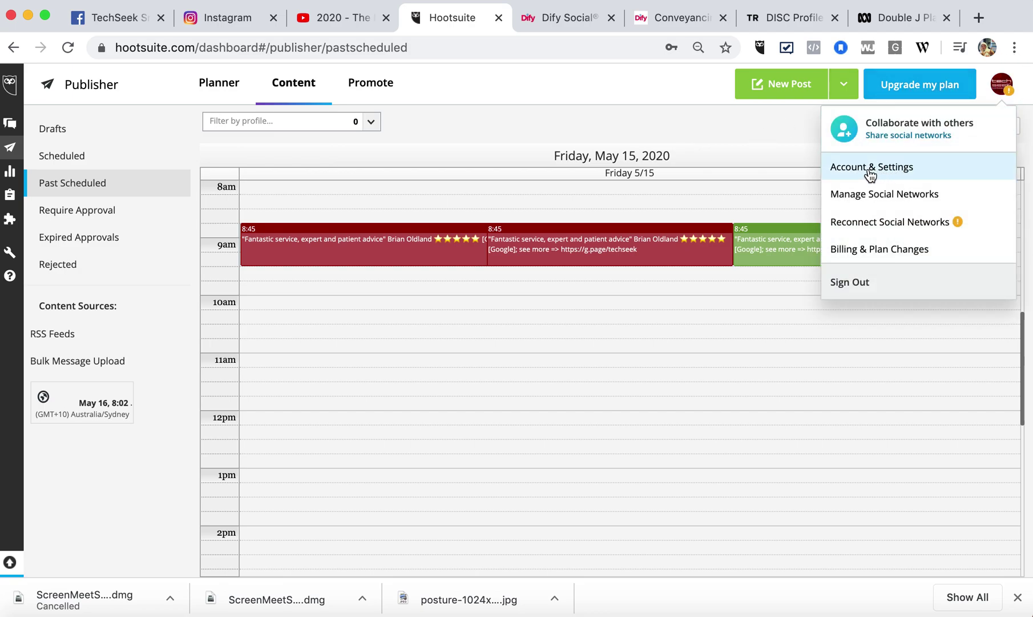
pyautogui.click(862, 196)
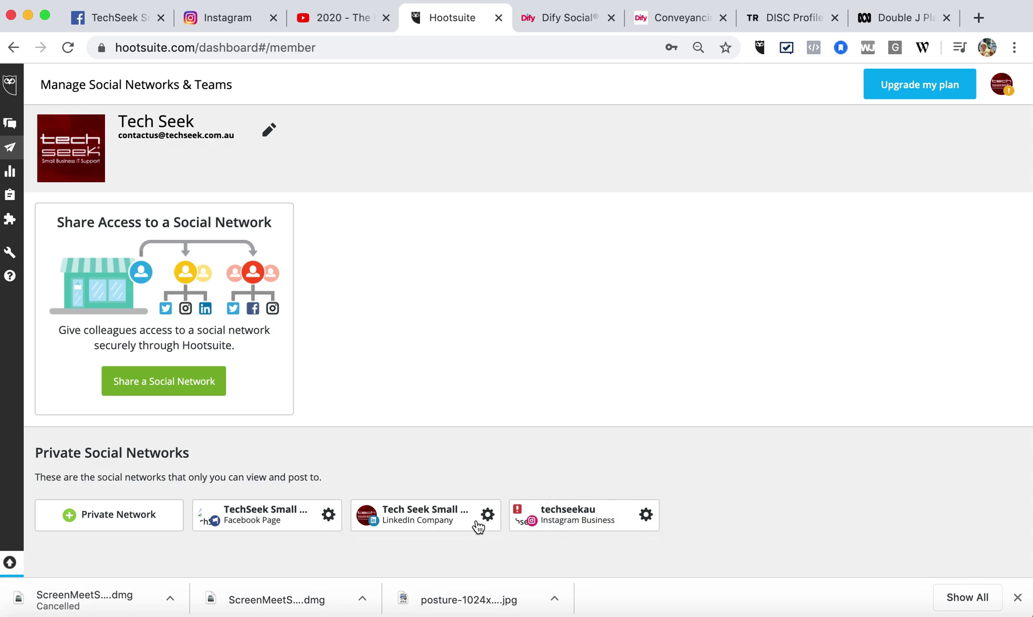
pyautogui.click(329, 516)
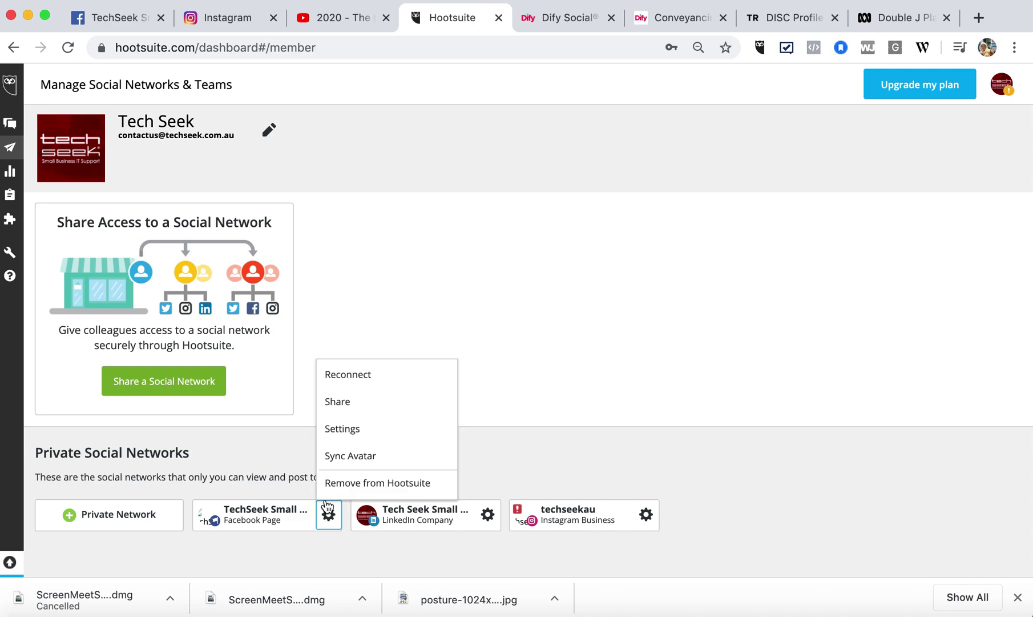
pyautogui.click(344, 374)
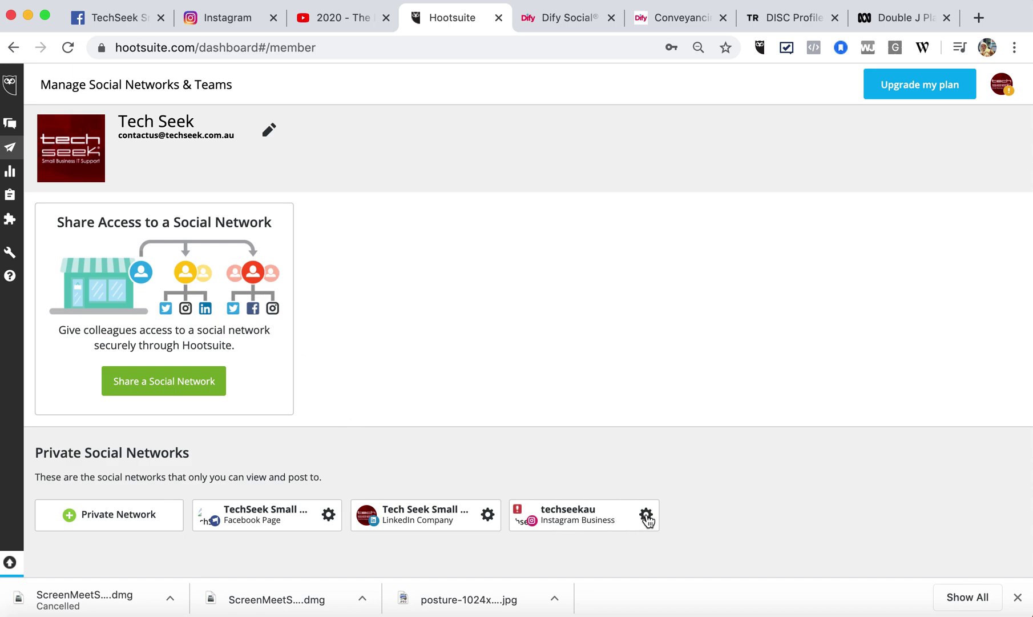
# Re-authenticate Instagram on its login page, then return to the social networks page
pyautogui.moveTo(516, 511)
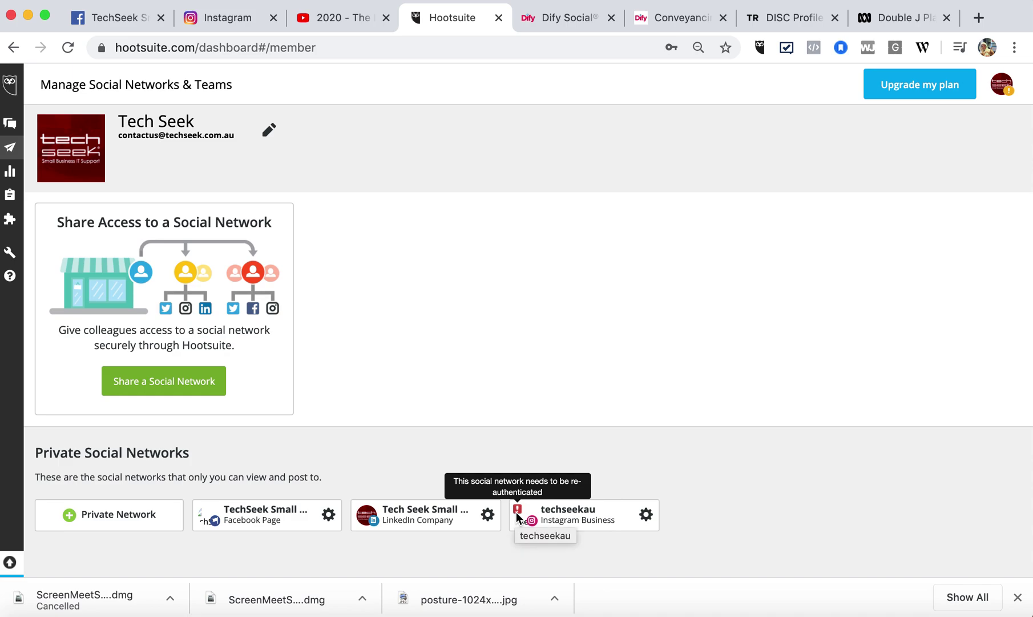
pyautogui.click(241, 19)
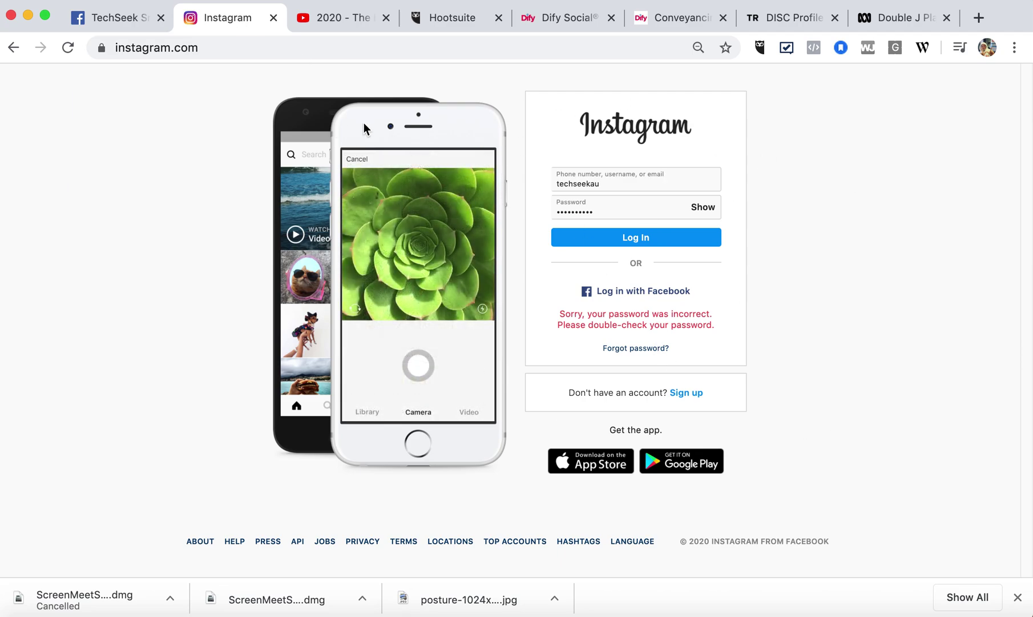
pyautogui.click(452, 18)
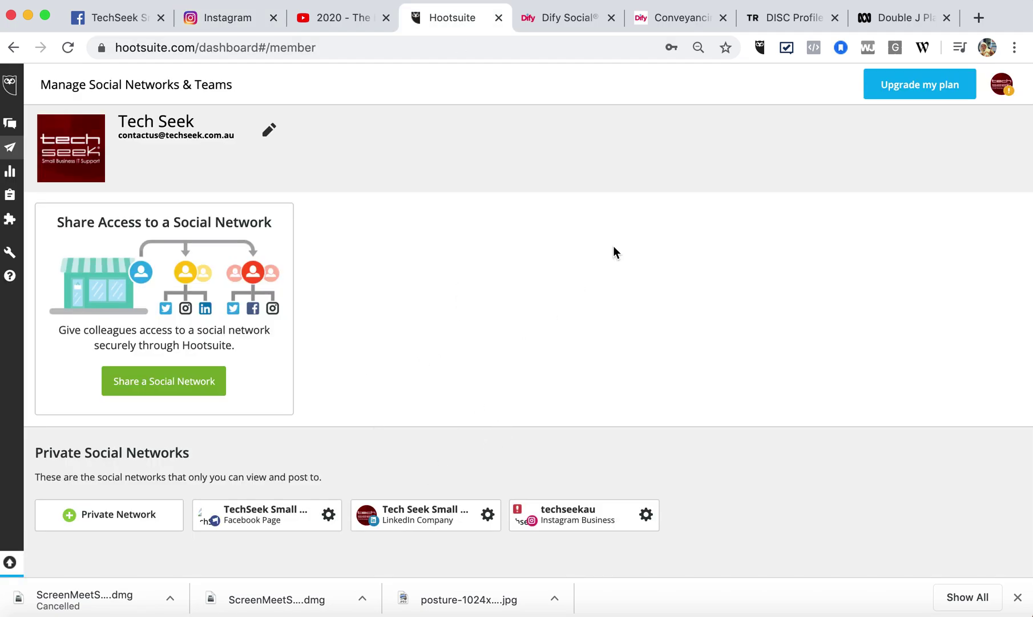
# Show the Past Scheduled posts in Publisher's Content view
pyautogui.click(7, 149)
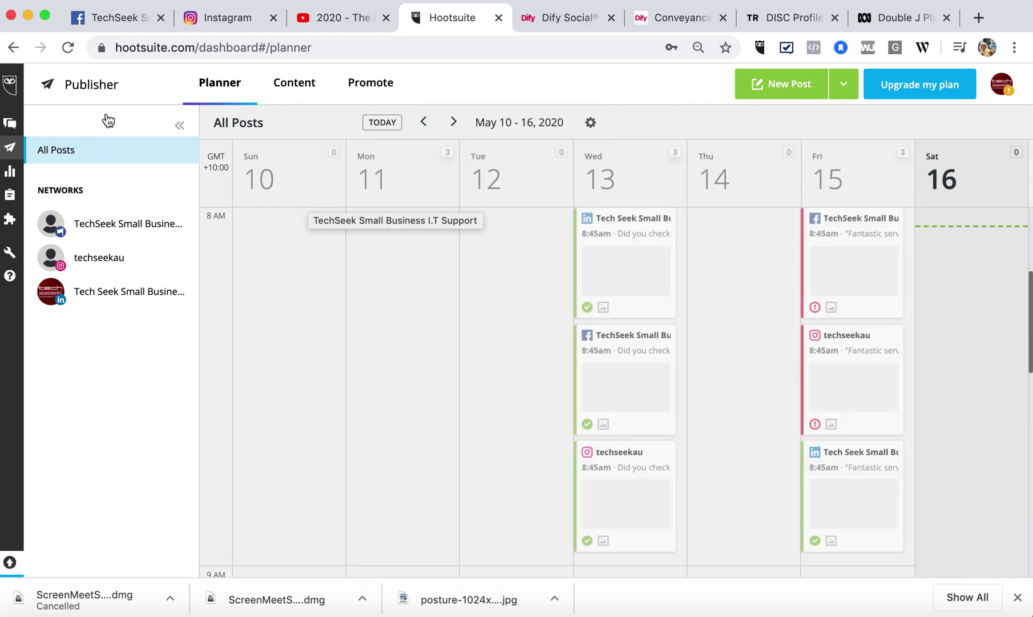
pyautogui.click(294, 84)
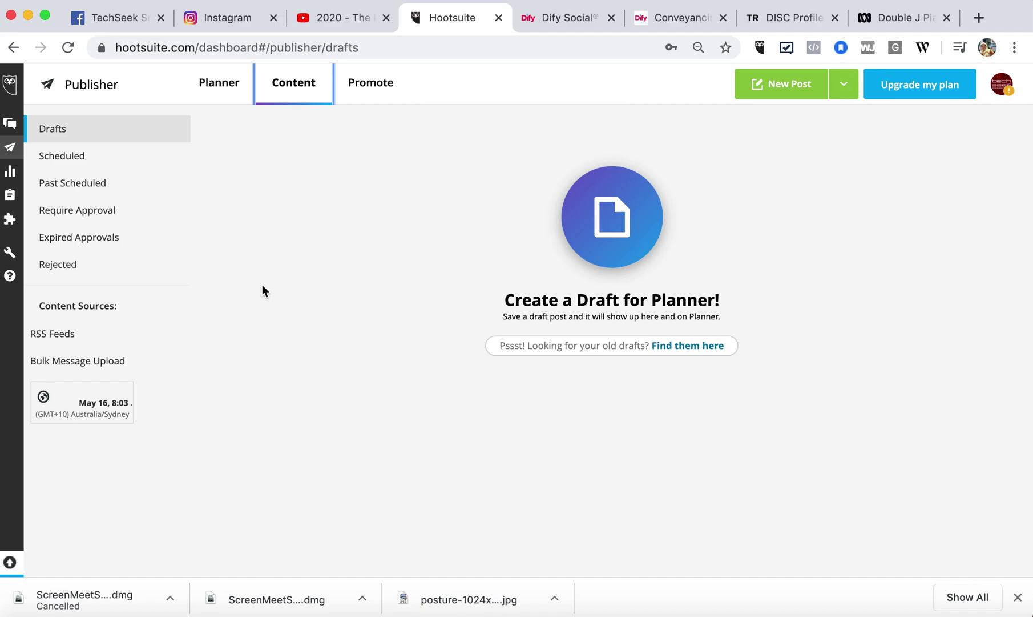
pyautogui.click(76, 184)
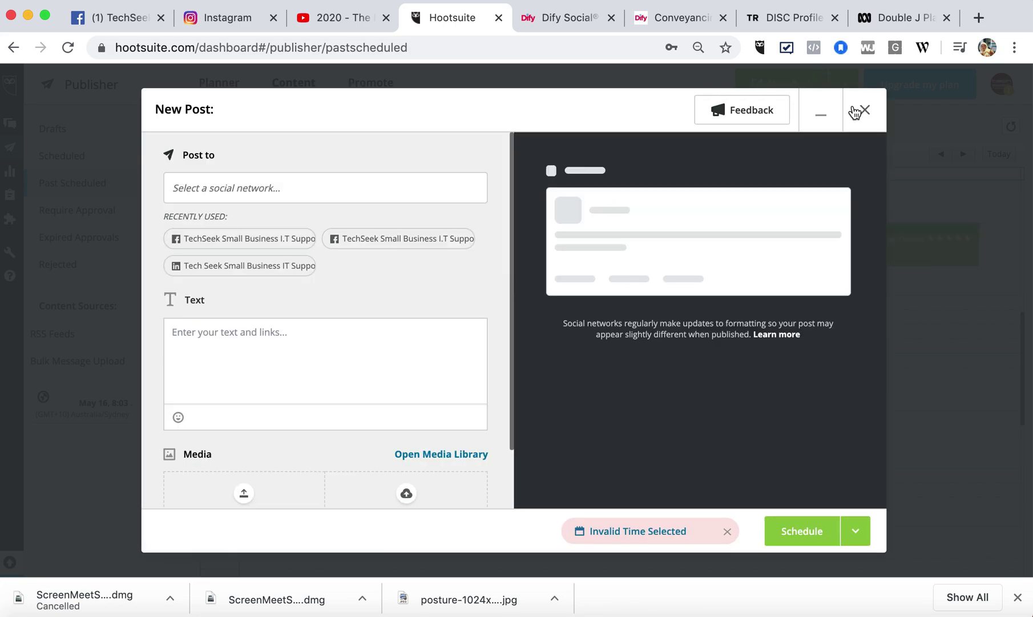
# Close the empty new post and reopen the failed 8:45 review post for editing
pyautogui.click(863, 110)
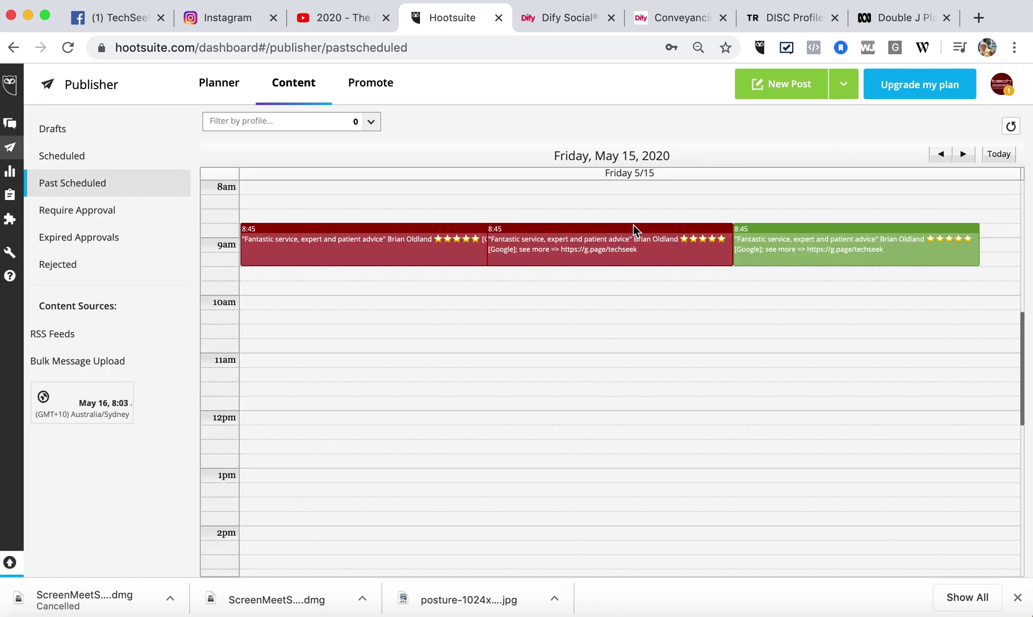
pyautogui.click(393, 250)
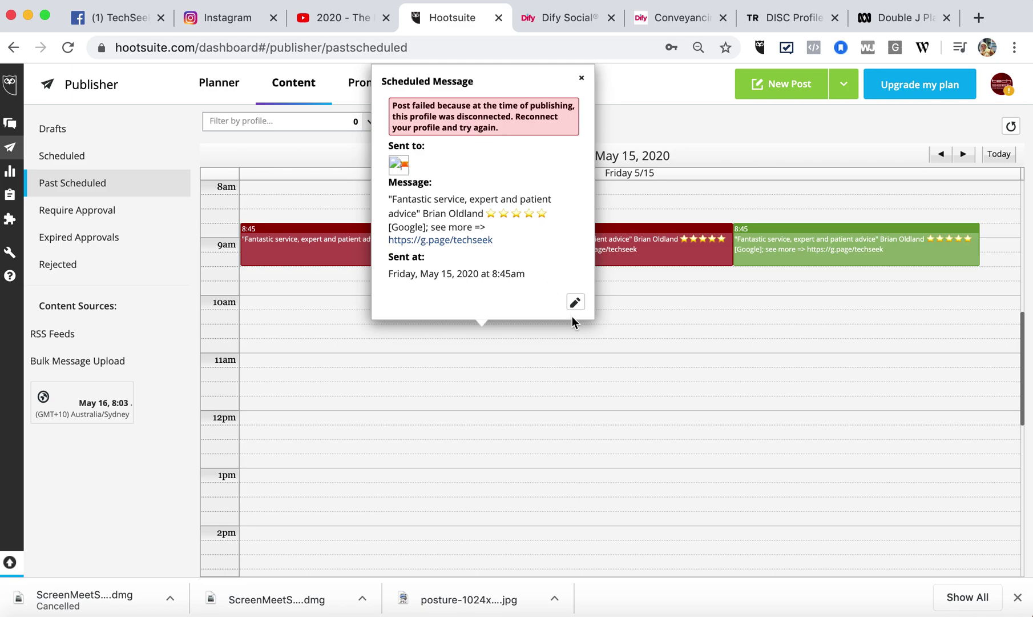
pyautogui.click(577, 303)
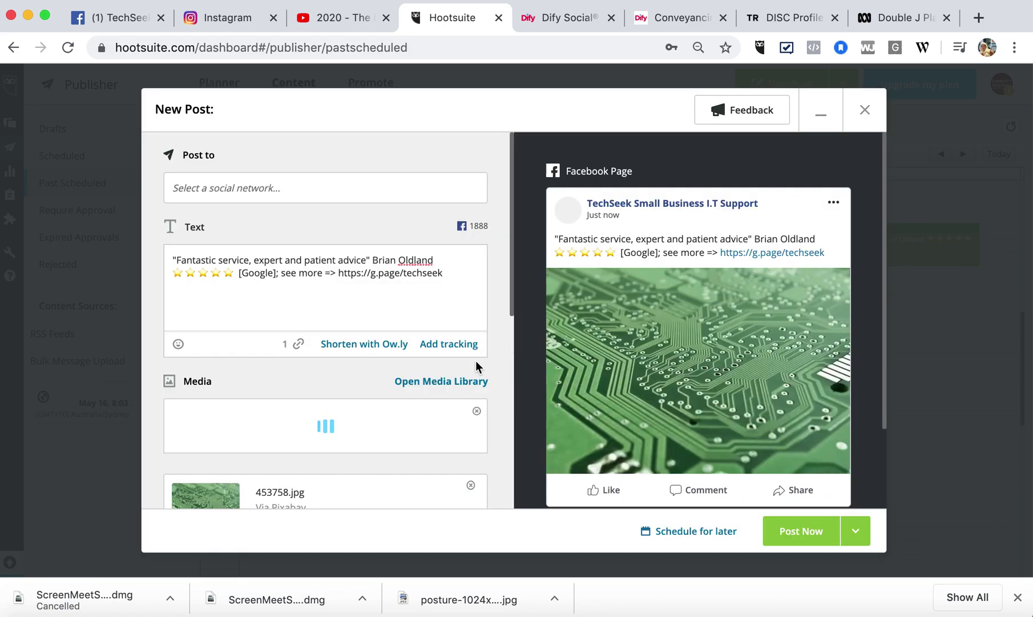
# Clear the review post's scheduled time and post it immediately to the TechSeek Facebook page
pyautogui.scroll(-4, 483, 359)
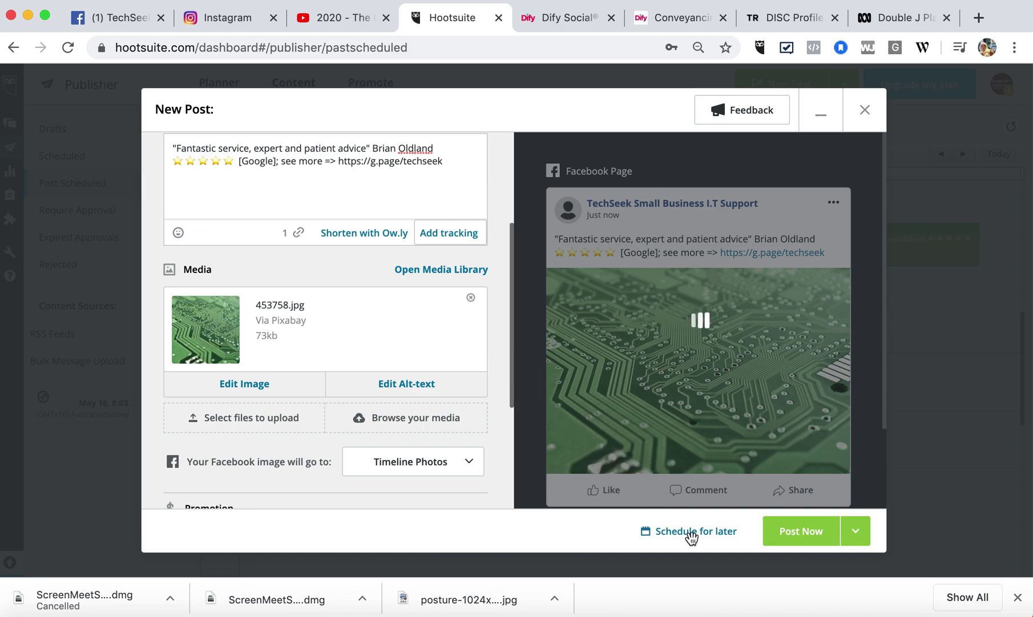
pyautogui.click(696, 534)
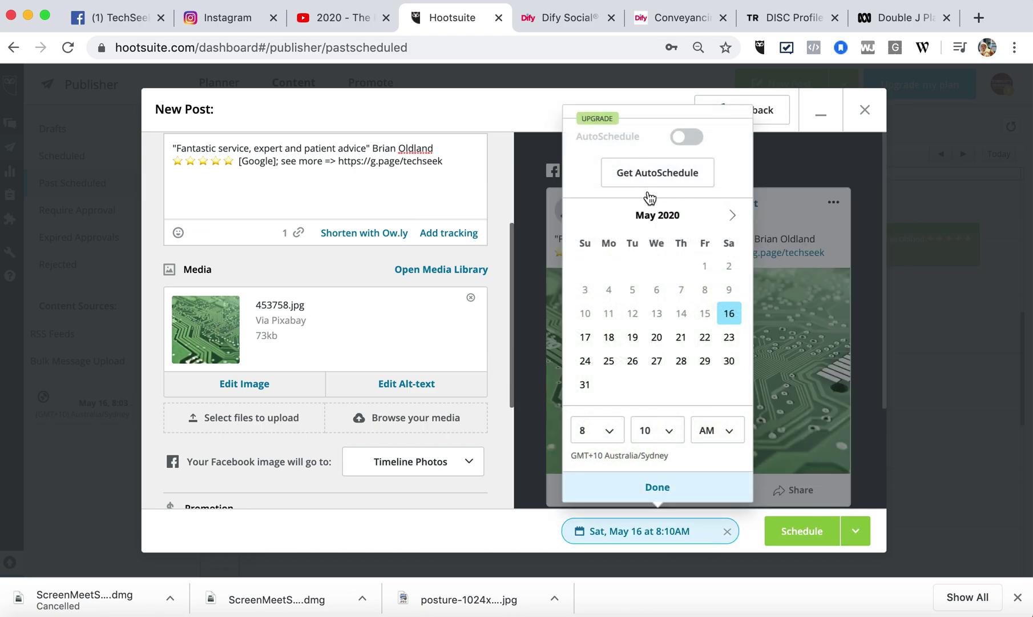
pyautogui.click(727, 531)
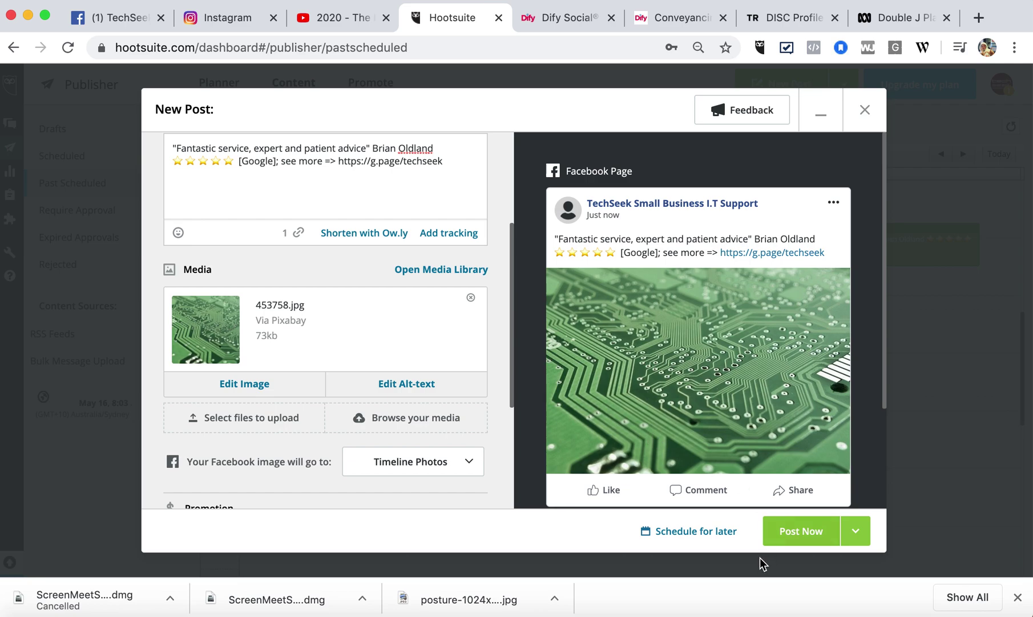
pyautogui.click(792, 533)
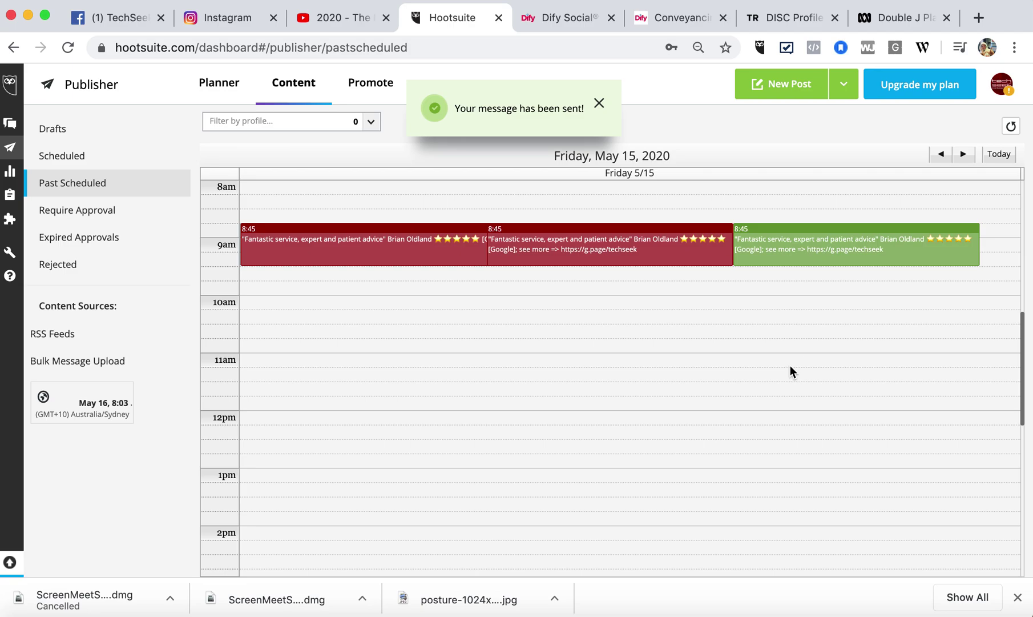
pyautogui.click(123, 17)
# Open the TechSeek page timeline and scroll to the new review post with the circuit-board image
pyautogui.scroll(2, 280, 160)
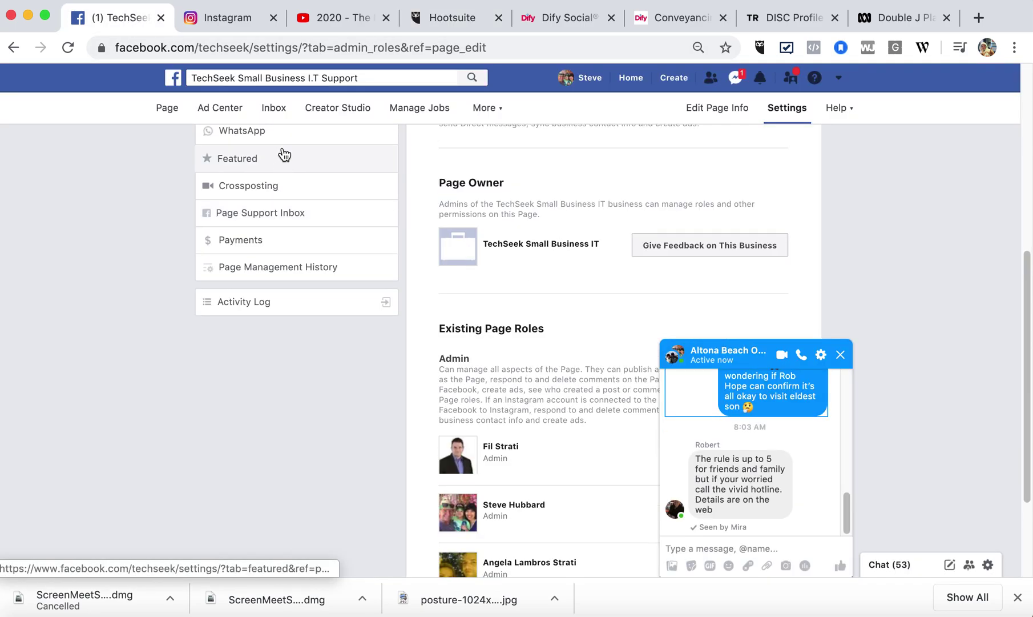
pyautogui.click(161, 112)
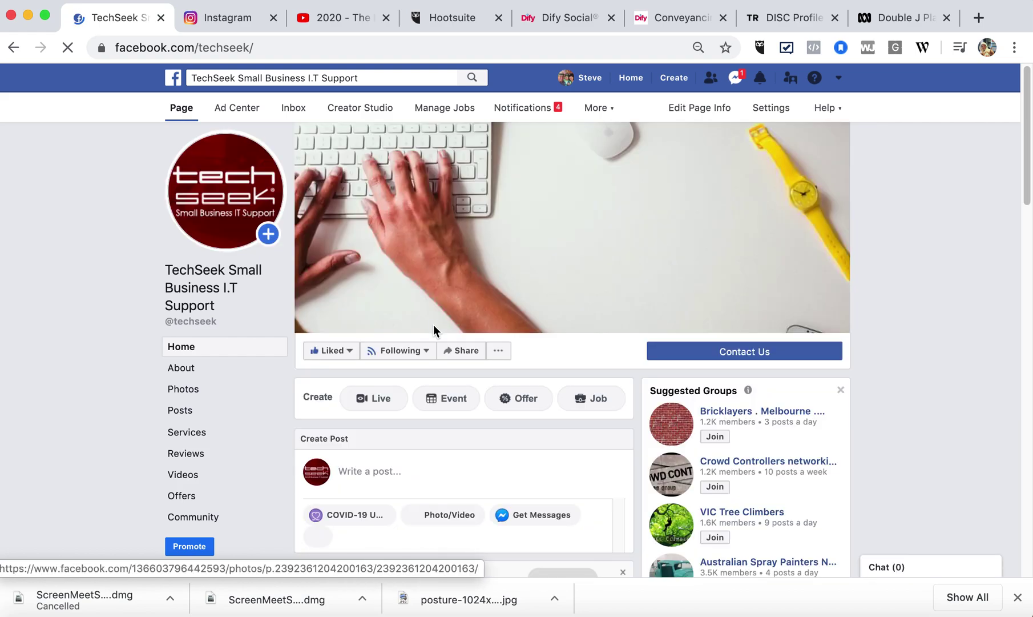
pyautogui.scroll(-5, 433, 331)
pyautogui.scroll(-3, 433, 327)
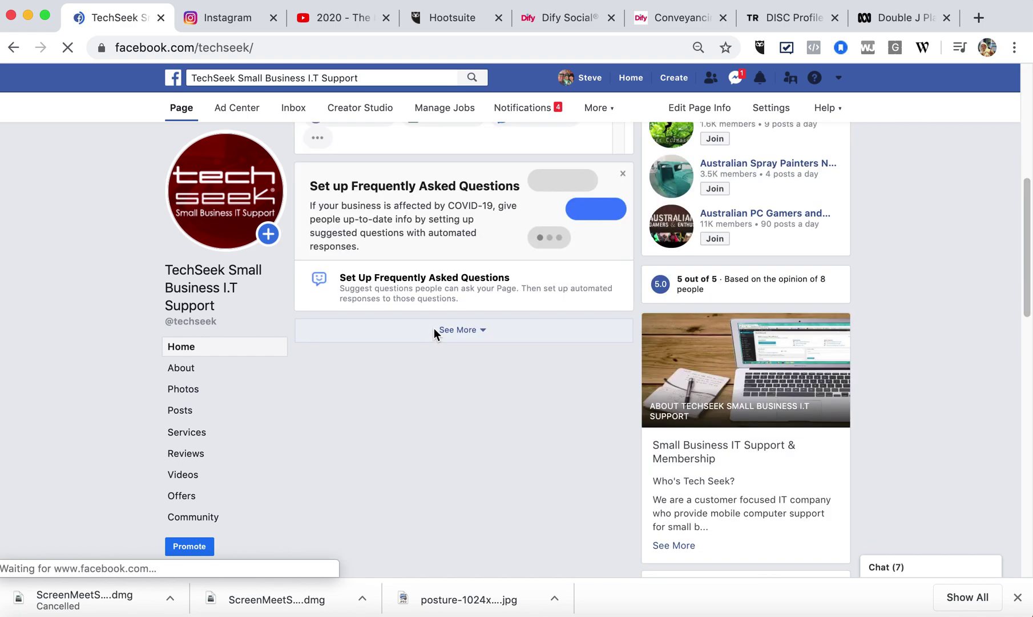
pyautogui.click(450, 330)
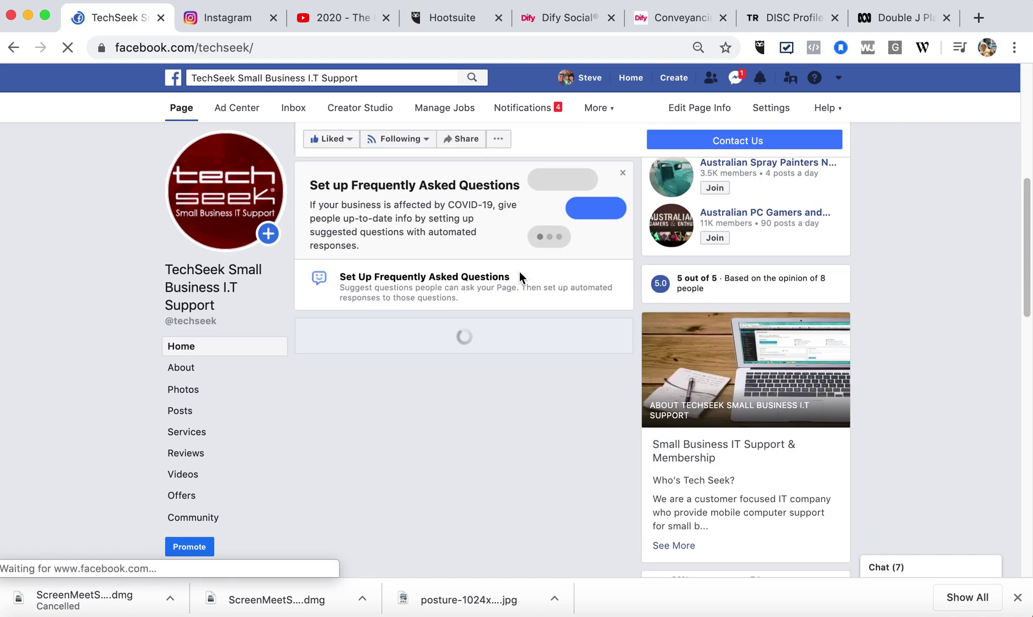
pyautogui.scroll(-2, 520, 277)
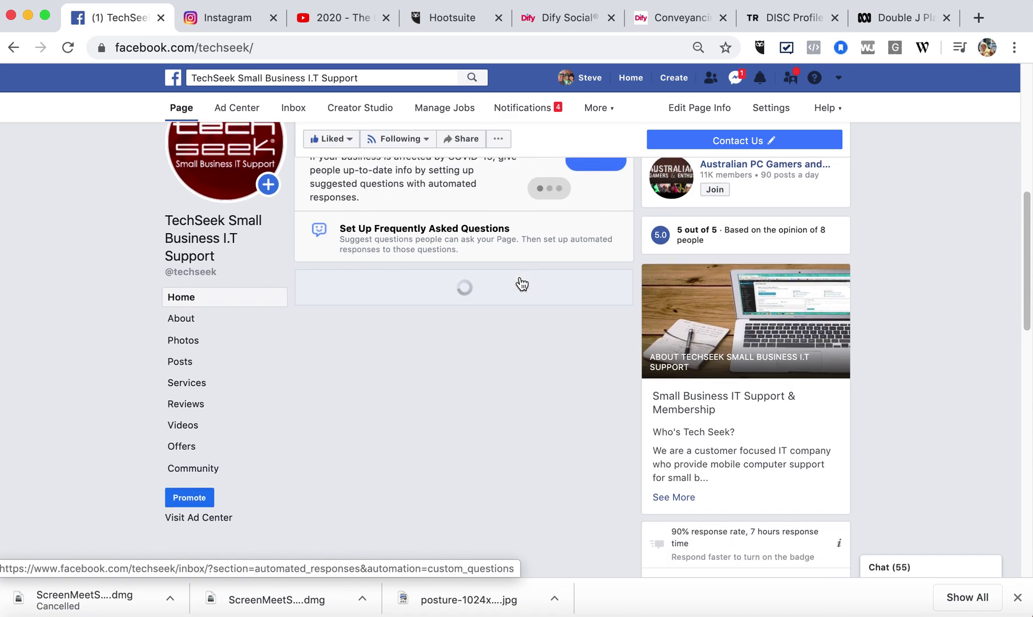
pyautogui.scroll(-1, 520, 282)
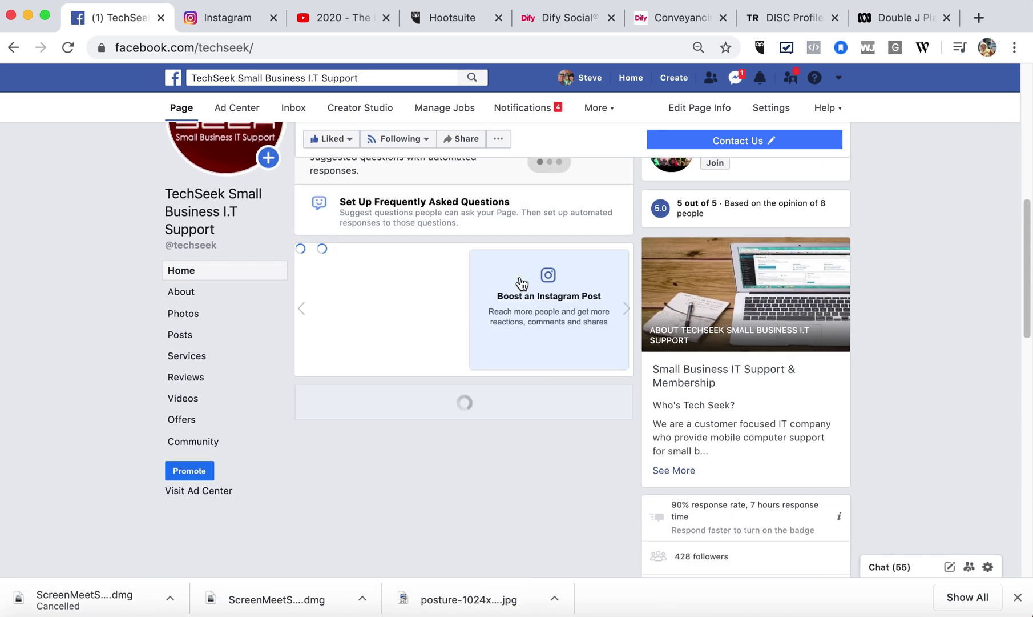
pyautogui.scroll(-1, 521, 282)
pyautogui.scroll(-1, 522, 283)
pyautogui.scroll(-10, 521, 282)
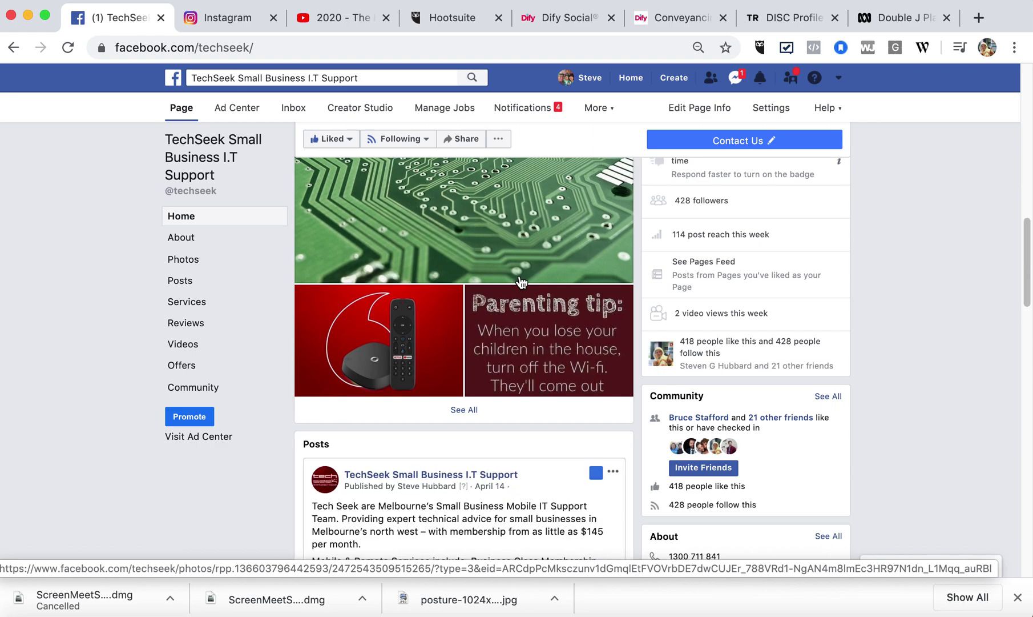
pyautogui.scroll(-13, 522, 281)
pyautogui.scroll(-10, 518, 283)
pyautogui.scroll(-4, 521, 326)
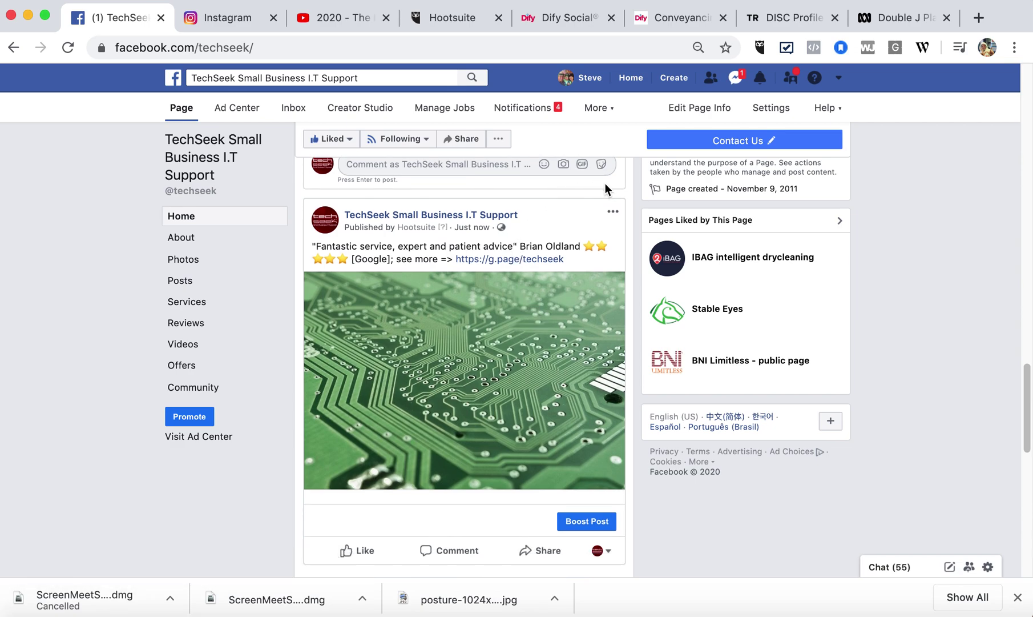